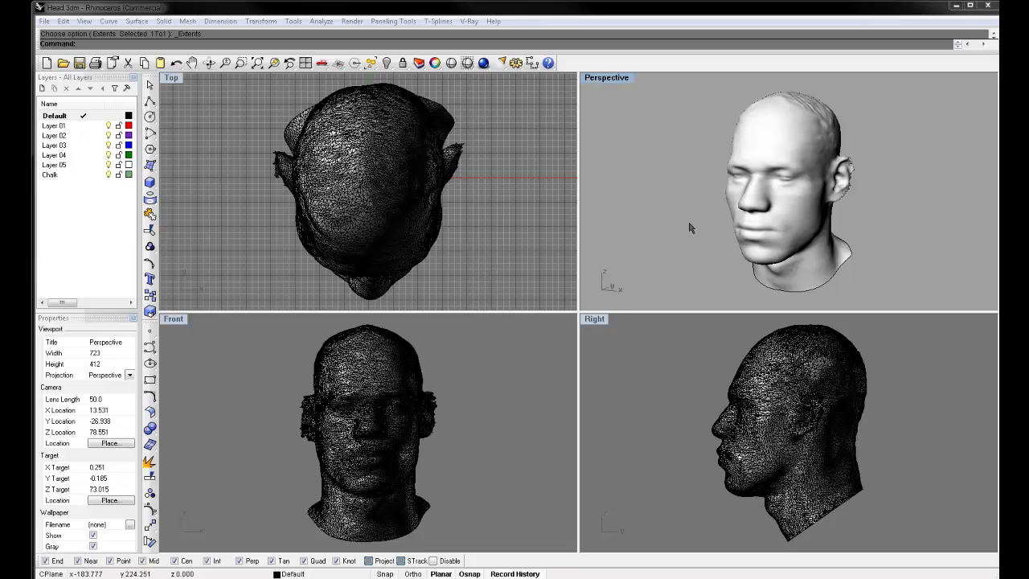
Step: Orbit Perspective to each side profile of the head and recentre the head in Top
mouse_move(684, 230)
right_mouse_down()
mouse_move(941, 193)
mouse_move(594, 216)
mouse_move(946, 223)
mouse_move(705, 220)
mouse_move(923, 211)
mouse_move(661, 213)
mouse_move(877, 216)
mouse_move(896, 148)
mouse_move(796, 98)
mouse_move(768, 173)
mouse_move(725, 223)
mouse_move(696, 217)
right_mouse_up()
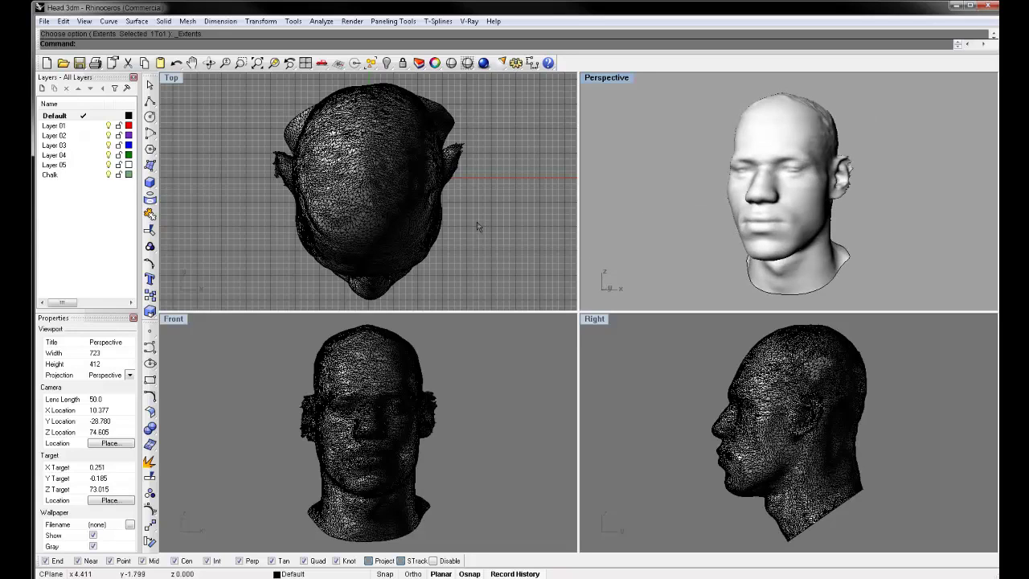
scroll(476, 209, "down", 5)
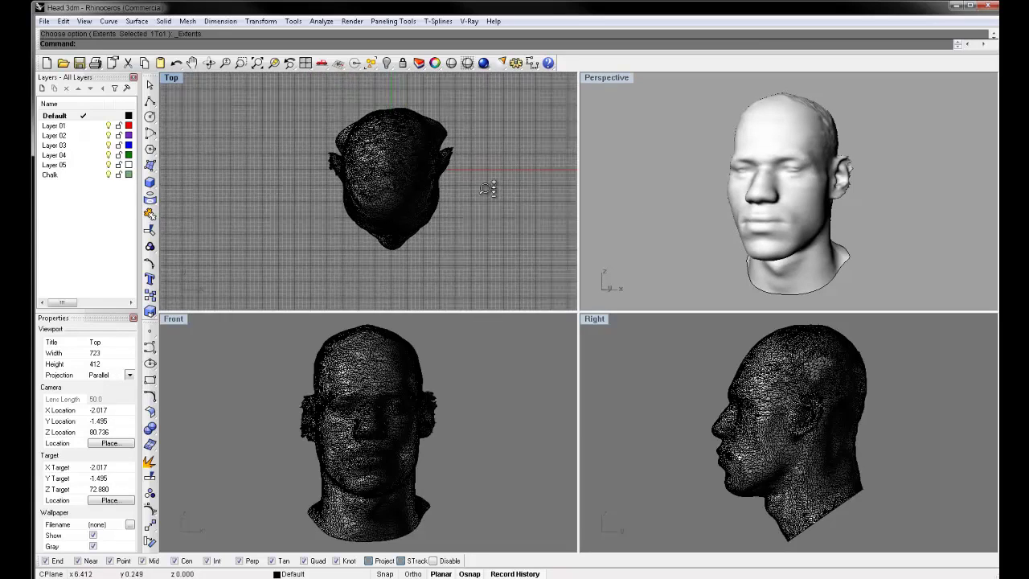
right_click_drag(486, 188, 502, 209)
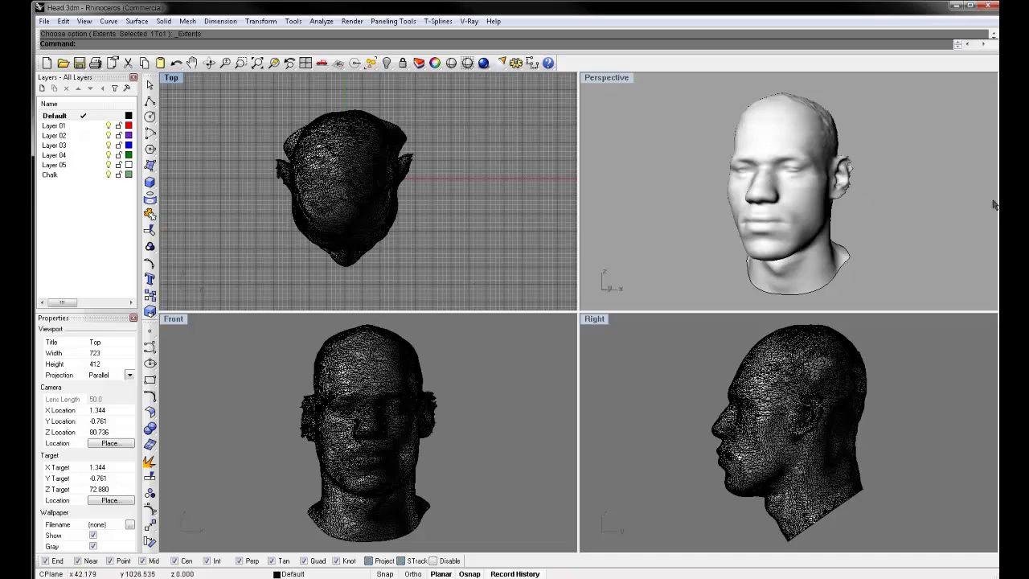
right_click_drag(857, 161, 772, 141)
scroll(825, 176, "up", 5)
scroll(843, 163, "down", 6)
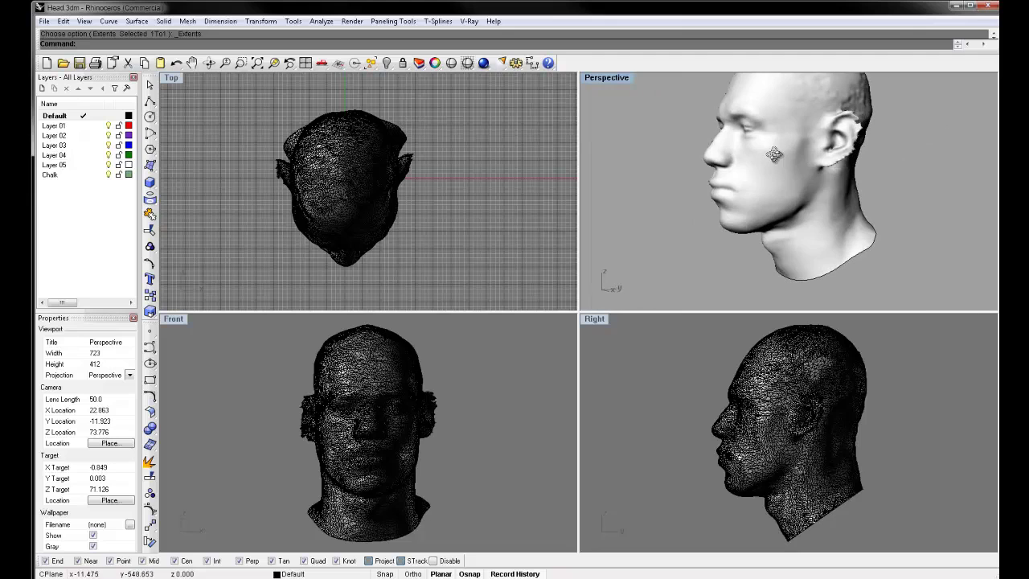
scroll(880, 83, "up", 5)
scroll(880, 84, "up", 1)
Step: Orbit closely around the ear, then return Perspective to a three-quarter view of the face
right_click_drag(880, 84, 746, 145)
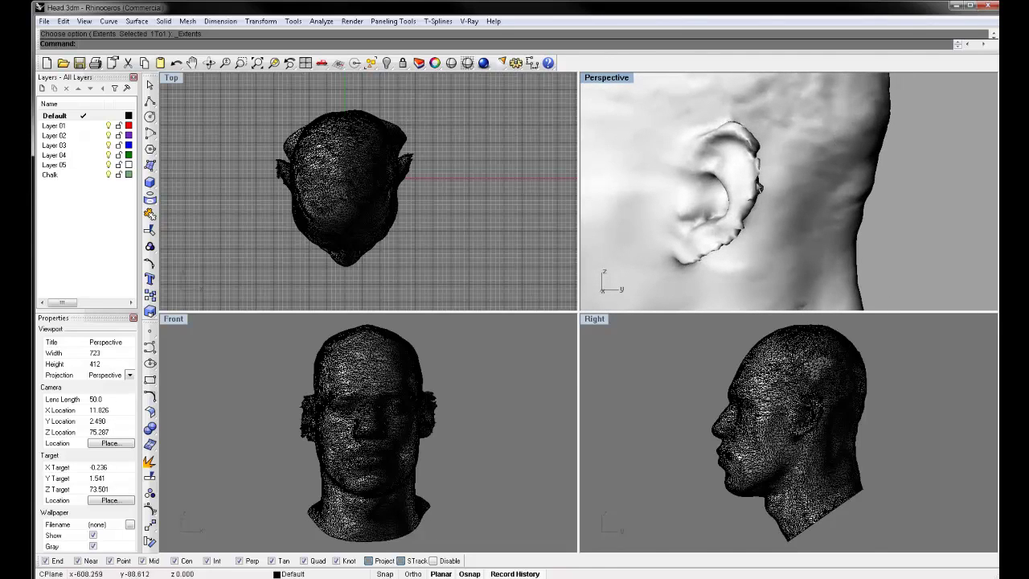
scroll(843, 121, "down", 6)
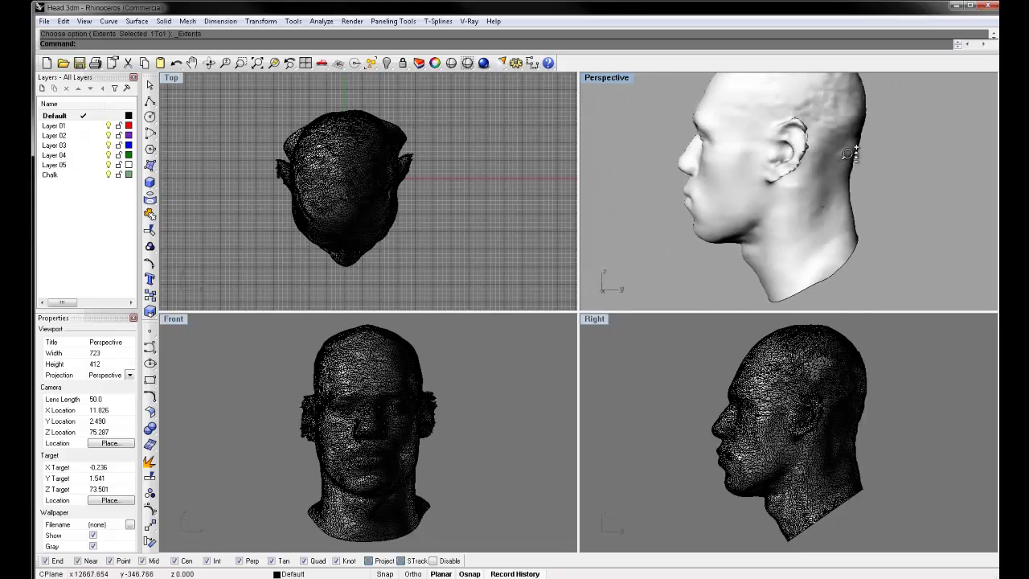
right_click_drag(843, 121, 980, 148)
right_click_drag(584, 156, 515, 241)
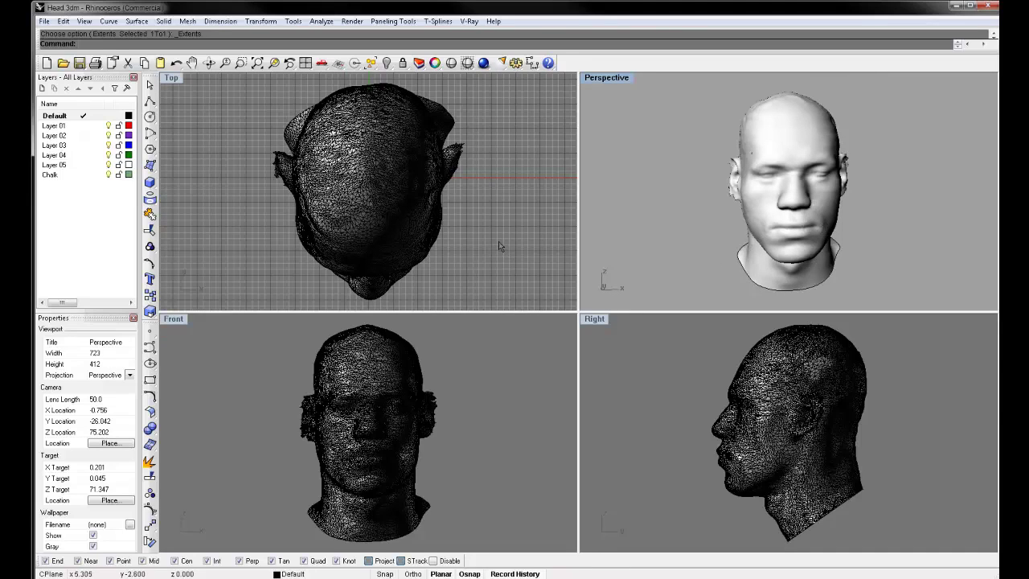
right_click_drag(804, 211, 745, 213)
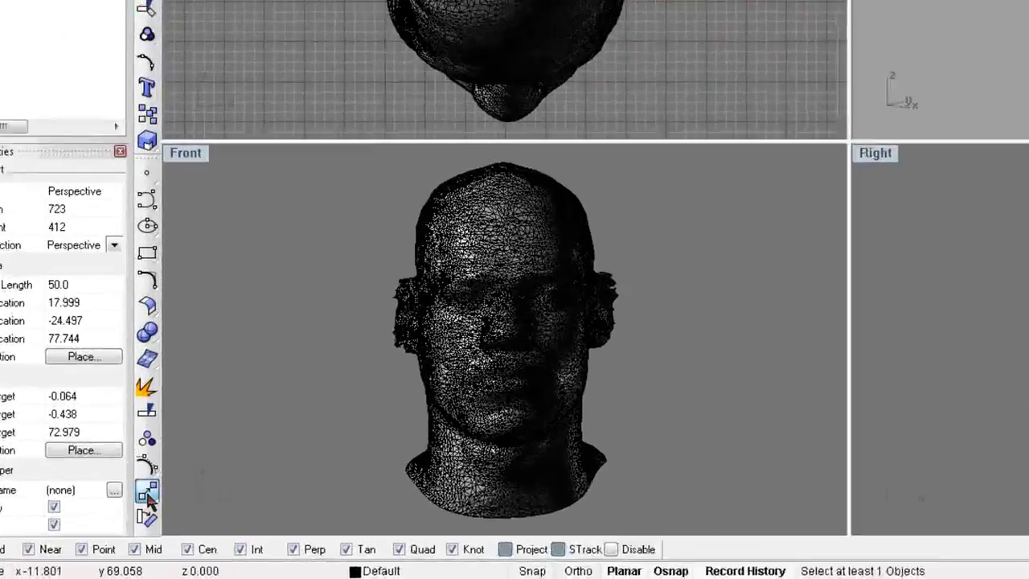
Step: Tear off the Transform tools as a floating toolbar and start Taper, recentring the Front view
left_click(150, 528)
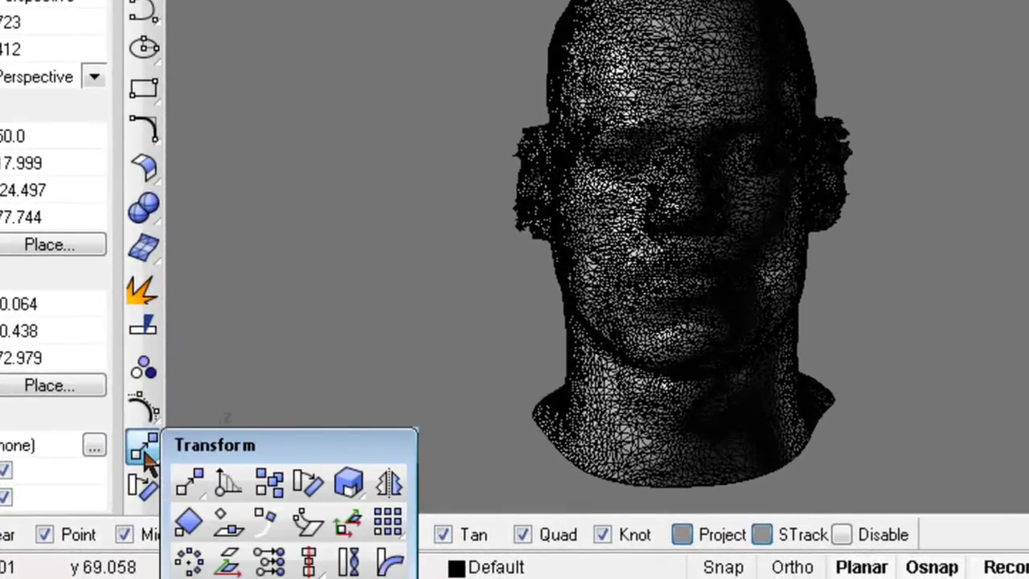
left_click_drag(213, 454, 243, 62)
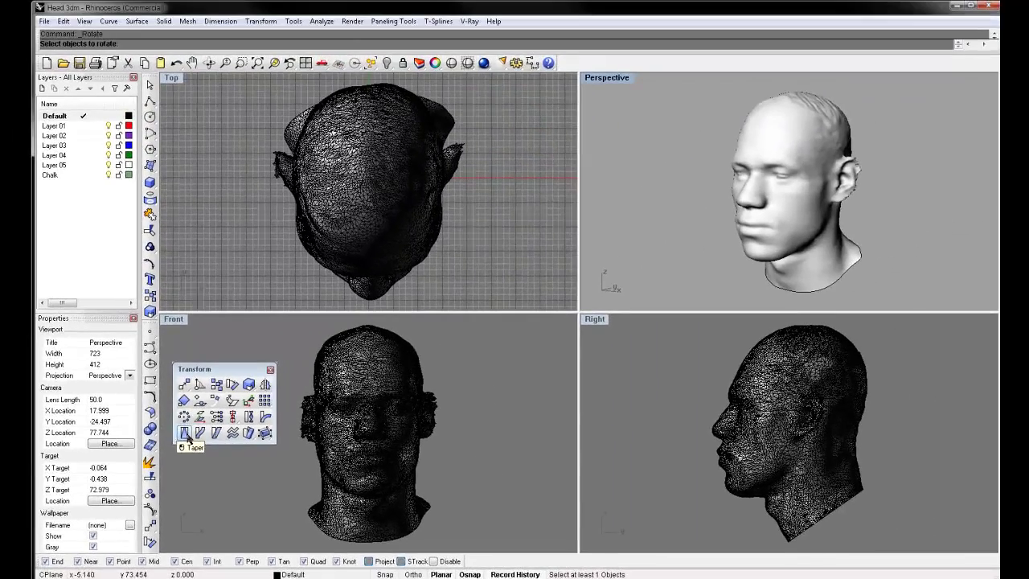
left_click(228, 217)
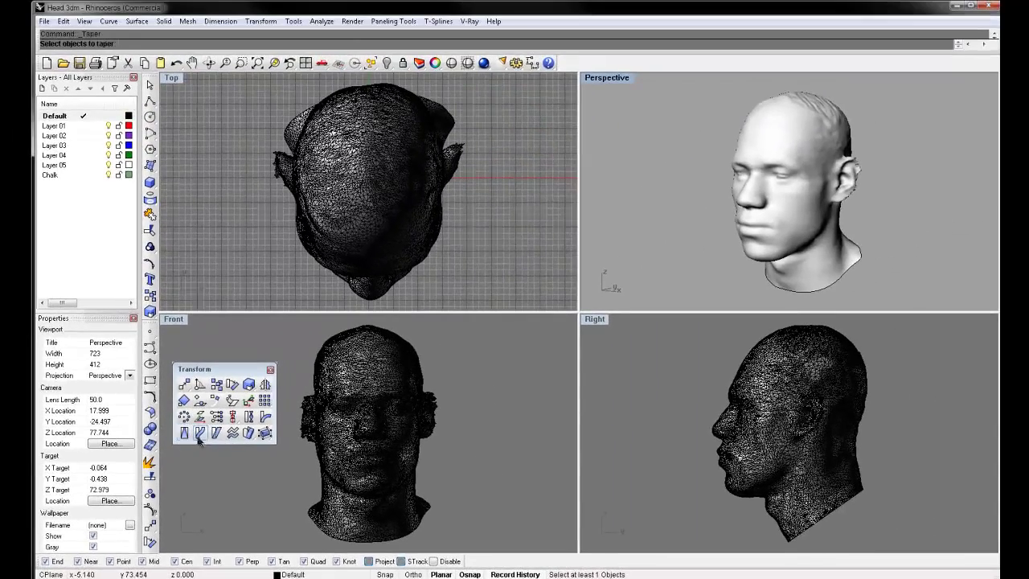
left_click_drag(234, 371, 182, 360)
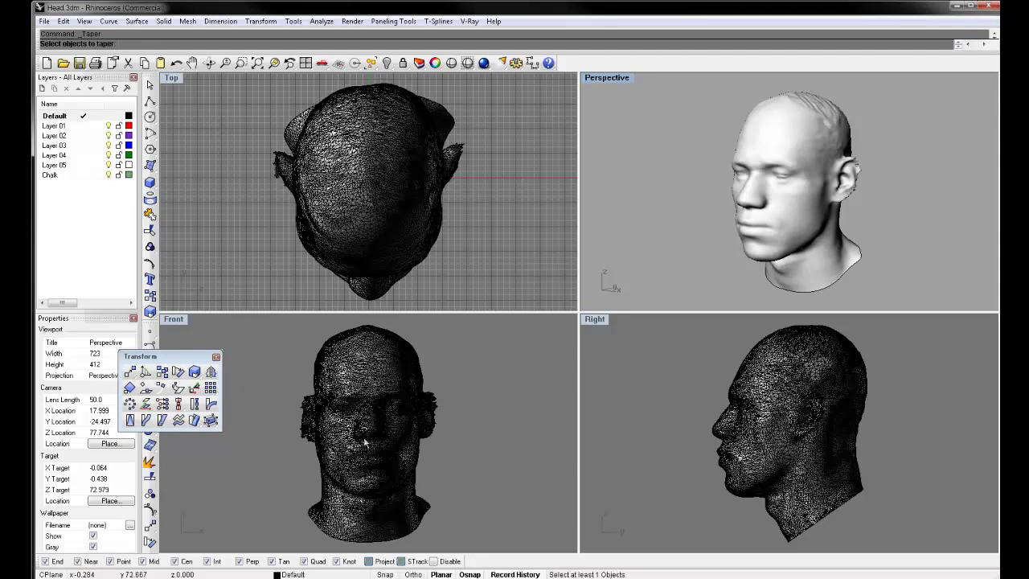
scroll(388, 441, "down", 4)
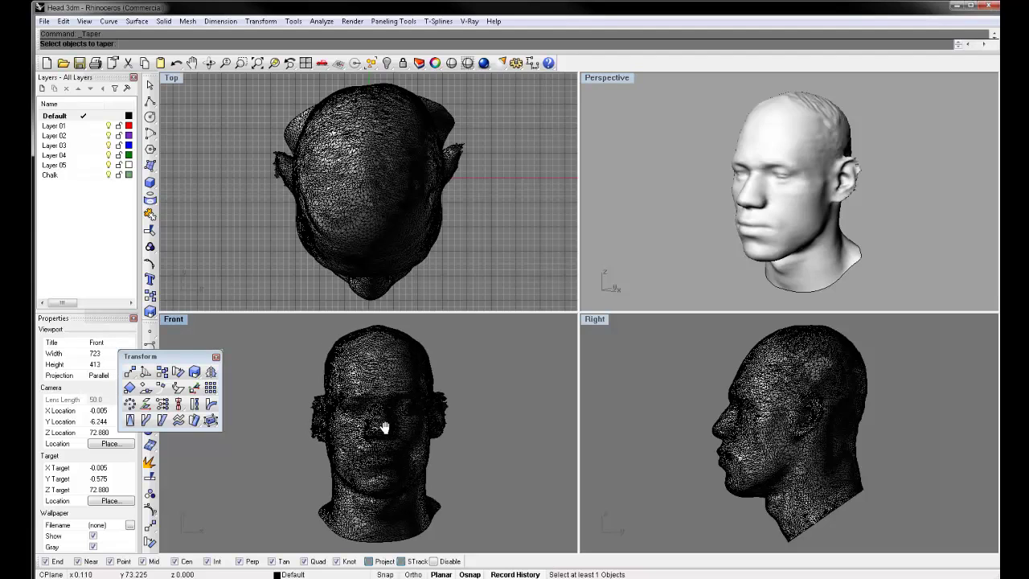
right_click_drag(432, 424, 394, 418)
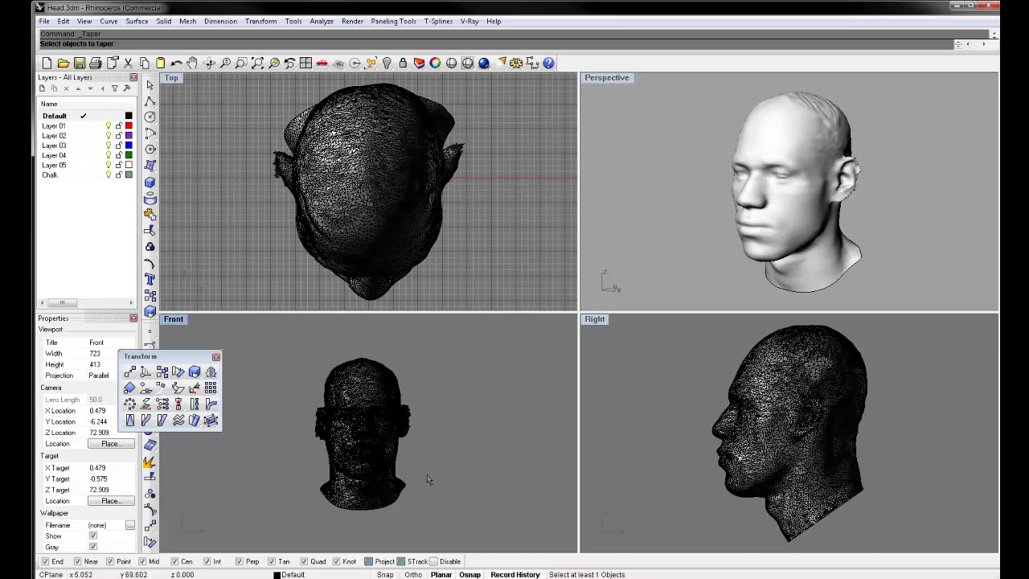
Step: Taper the head mesh along a vertical axis from chin to above the crown, setting the start distance
left_click(362, 437)
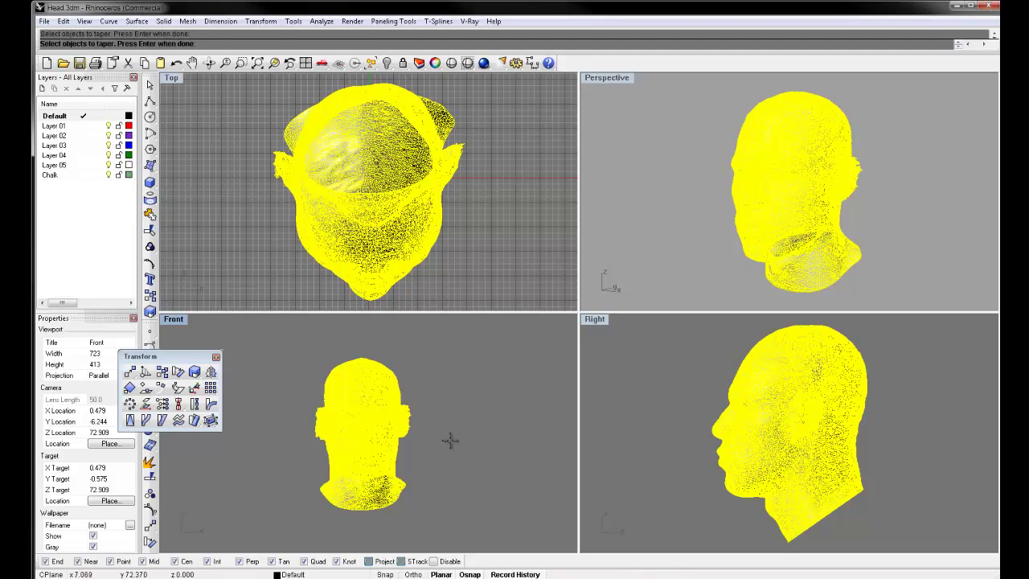
key("Return")
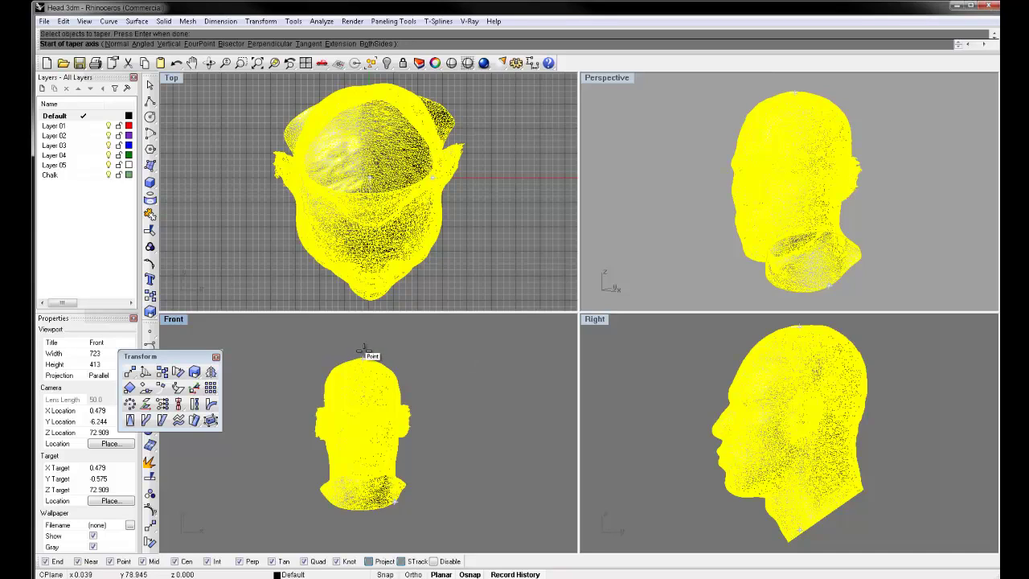
left_click(365, 523)
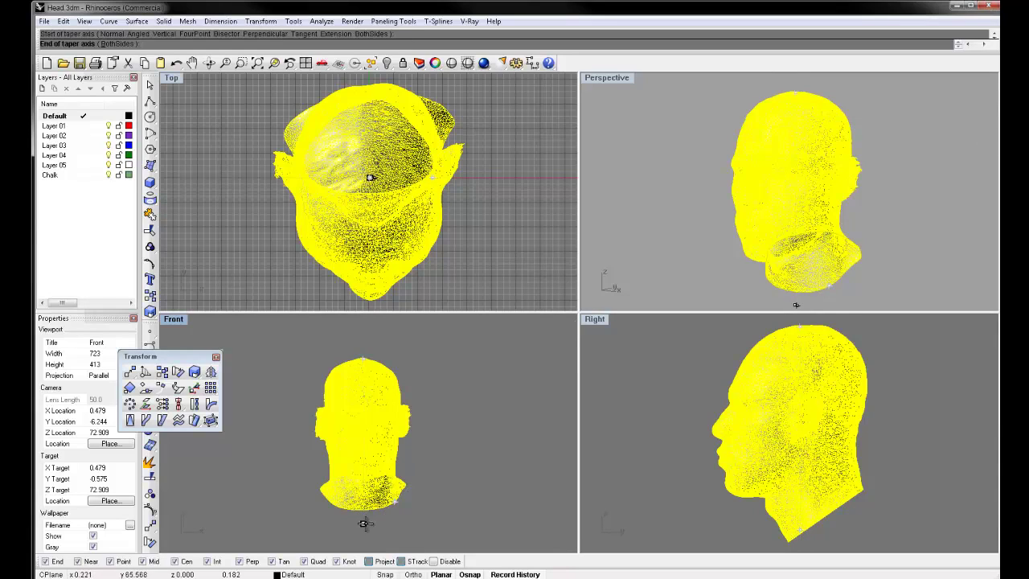
left_click(365, 334)
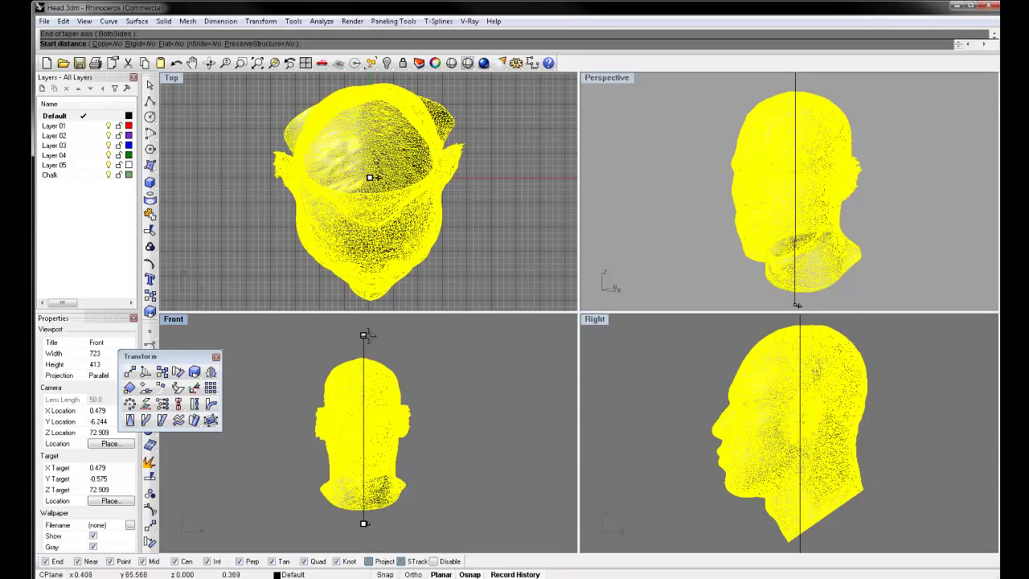
left_click(453, 339)
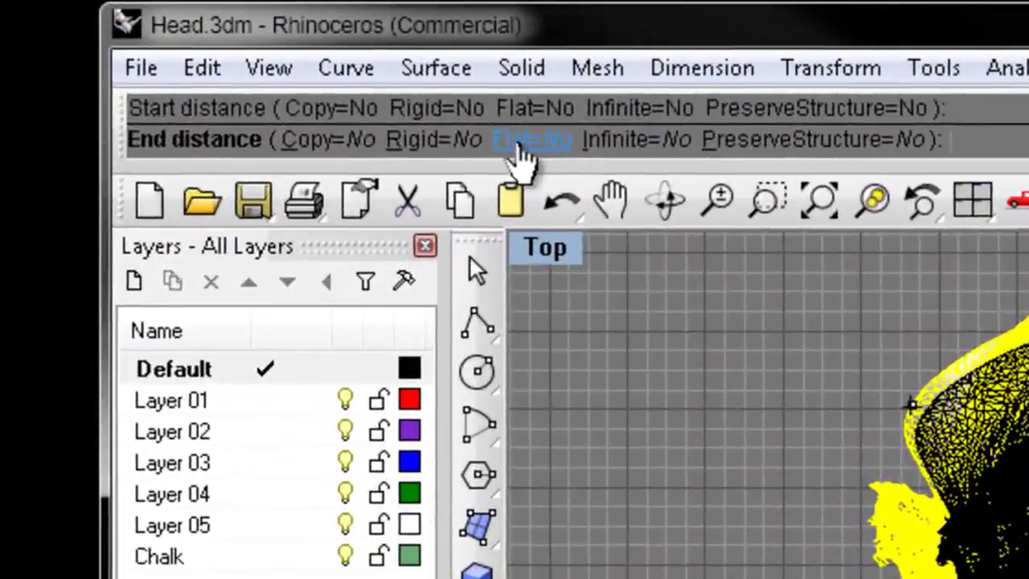
Step: Set Flat=Yes and Infinite=Yes, then pick the end distance to apply the taper
left_click(518, 144)
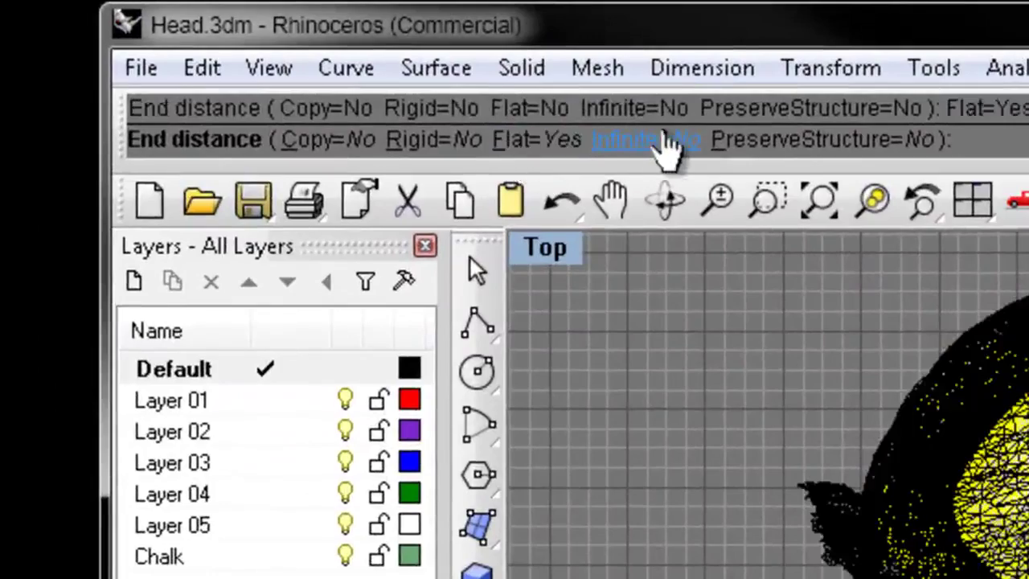
left_click(660, 142)
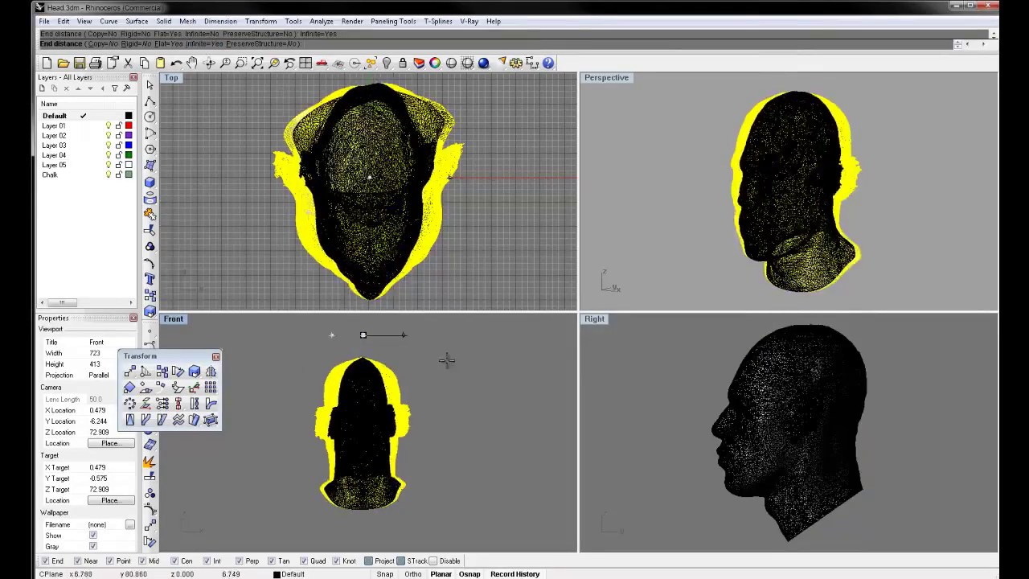
right_click_drag(386, 352, 421, 366)
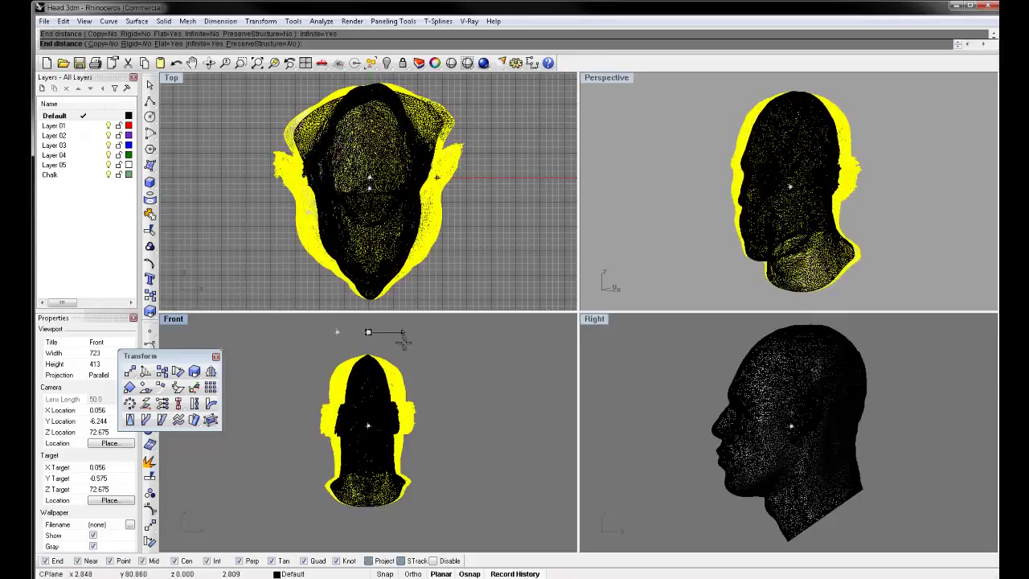
left_click(407, 349)
mouse_move(466, 378)
right_mouse_down()
mouse_move(414, 391)
mouse_move(494, 442)
mouse_move(505, 430)
mouse_move(442, 413)
right_mouse_up()
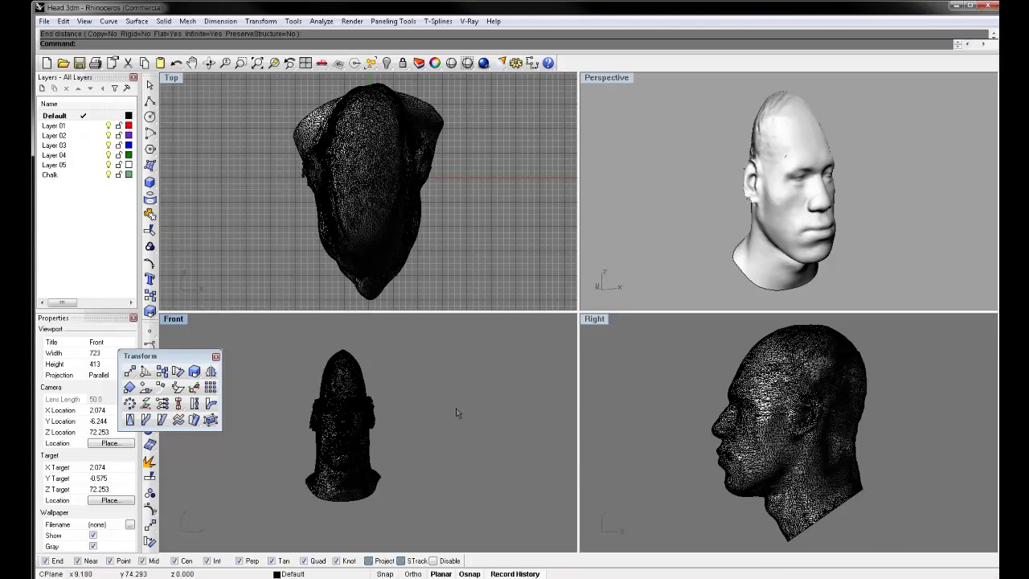
Step: Undo the taper, restart Taper and maximise the Front viewport
key("ctrl+z")
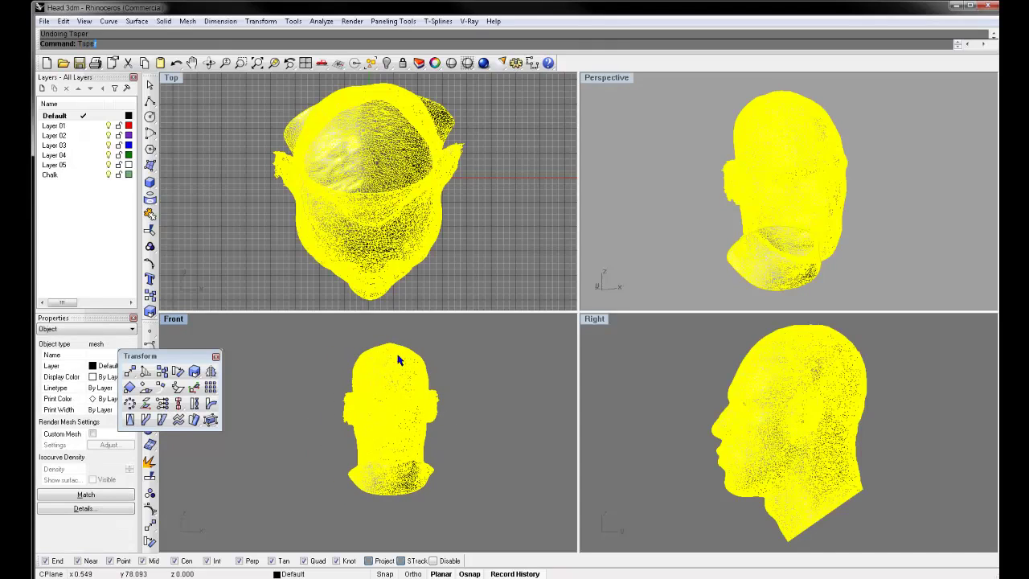
right_click(397, 356)
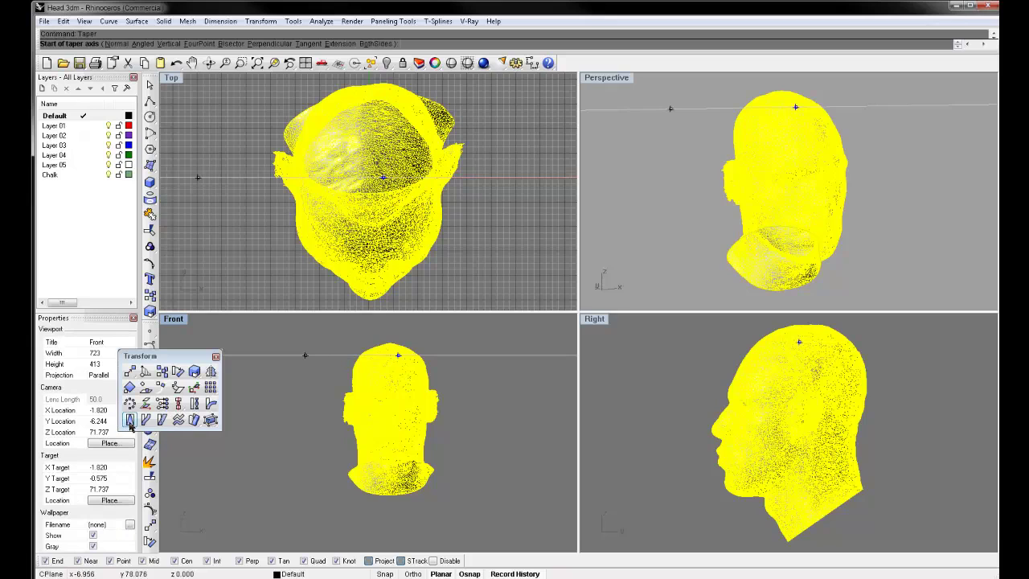
key("ctrl+m")
scroll(522, 388, "down", 3)
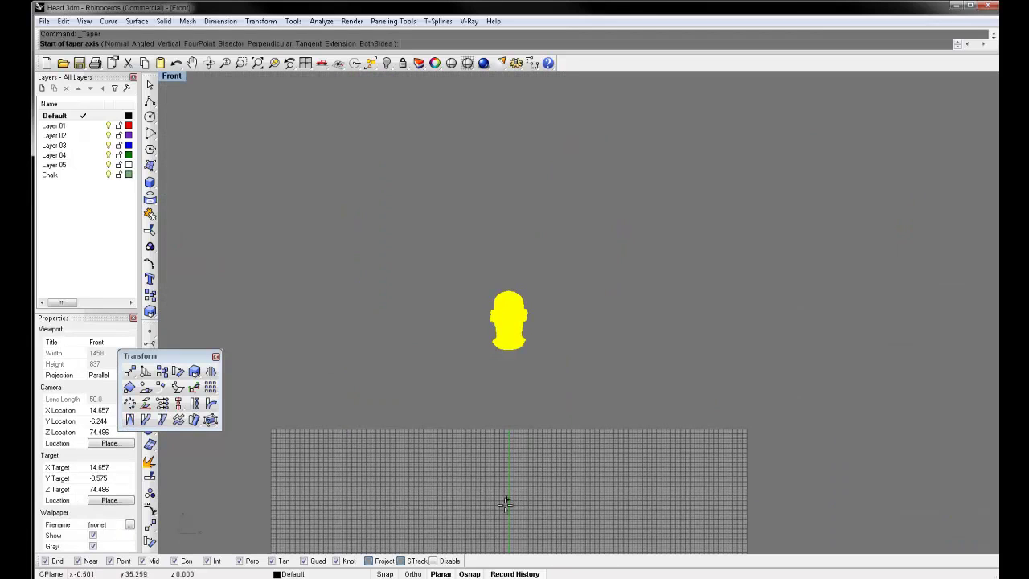
Step: Define a new taper axis from below to above the head and set the start distance
left_click(507, 532)
left_click(507, 171)
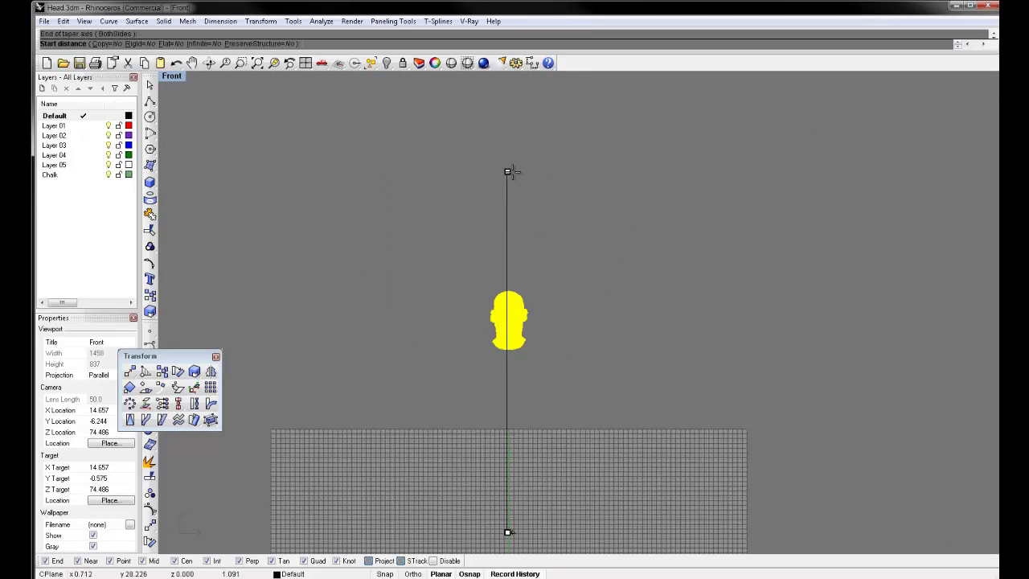
left_click(580, 186)
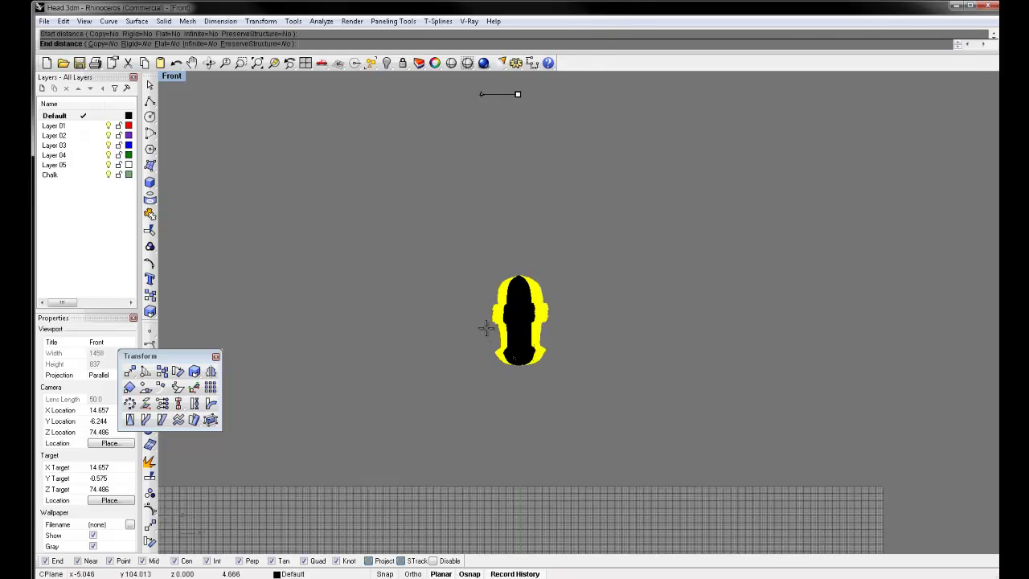
scroll(485, 328, "up", 5)
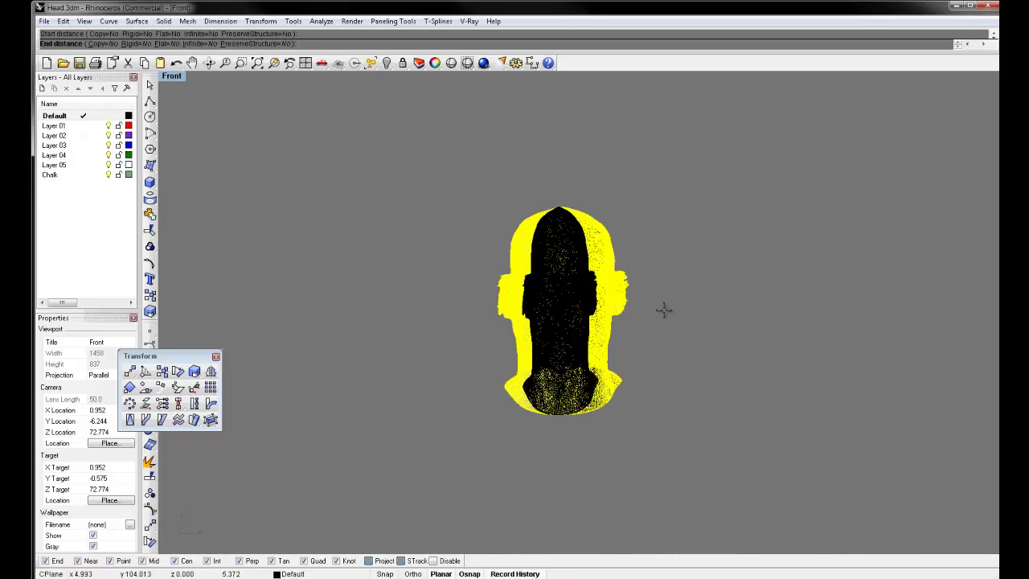
right_click_drag(663, 309, 458, 329)
scroll(536, 330, "down", 5)
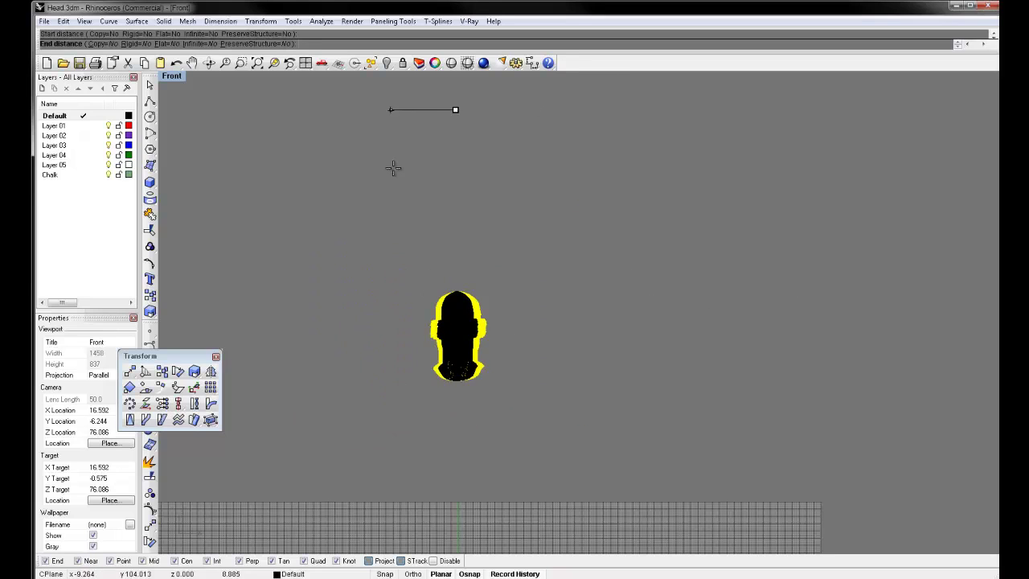
scroll(538, 242, "down", 6)
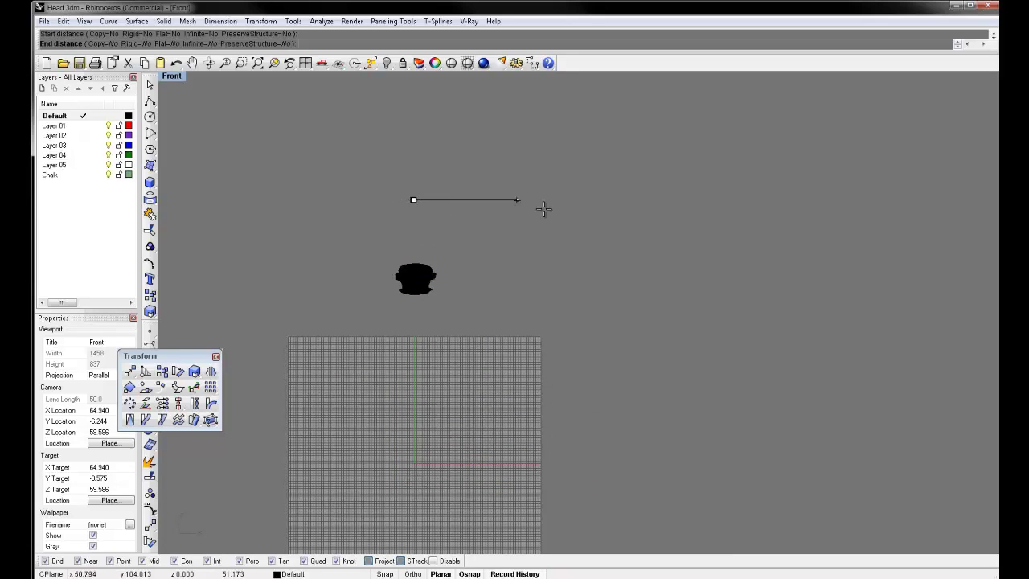
scroll(567, 229, "up", 4)
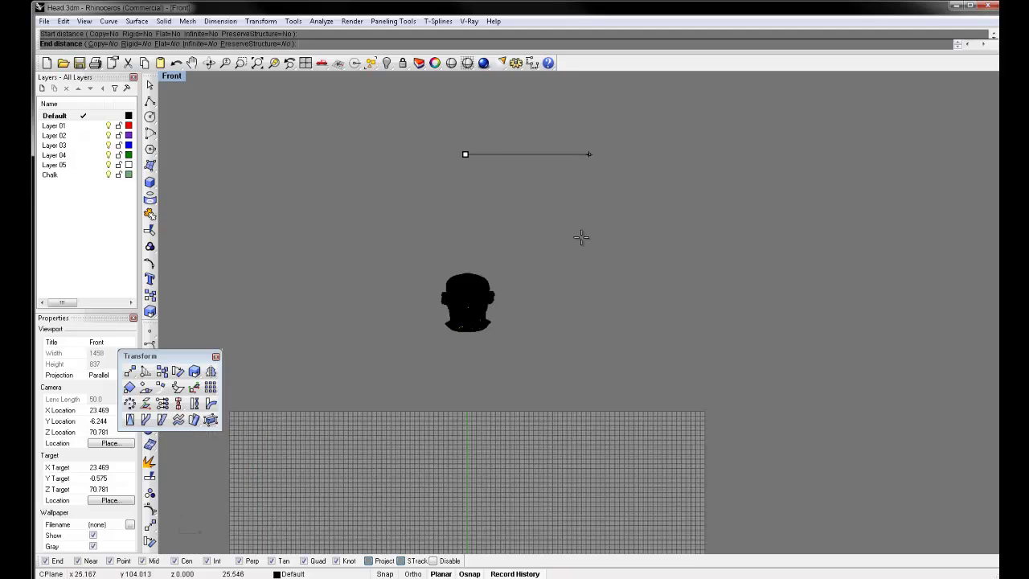
Step: Finish the taper, then repeat it on the head with a new axis, start and end distance
left_click(573, 237)
scroll(483, 297, "up", 2)
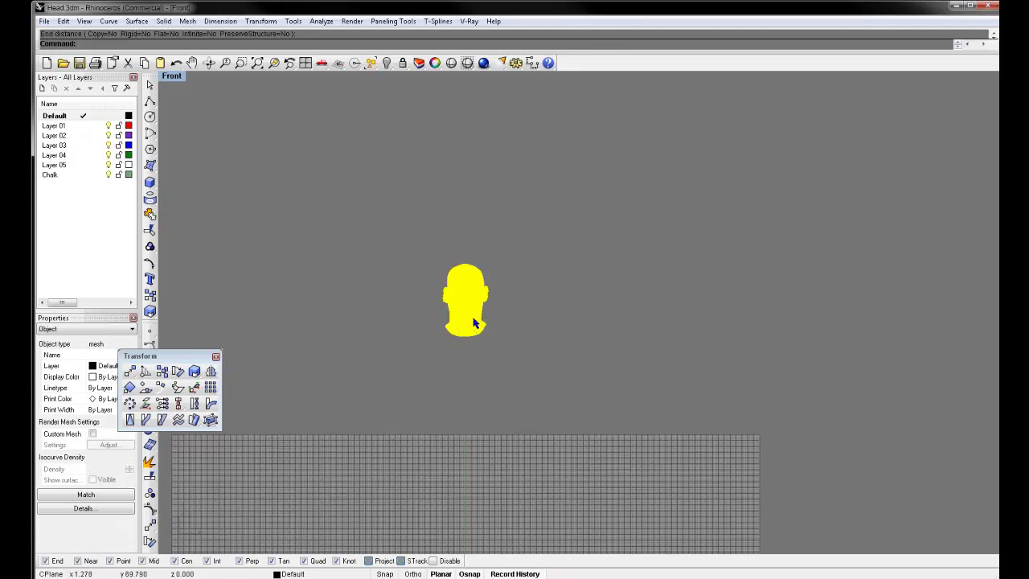
key("Return")
left_click(462, 314)
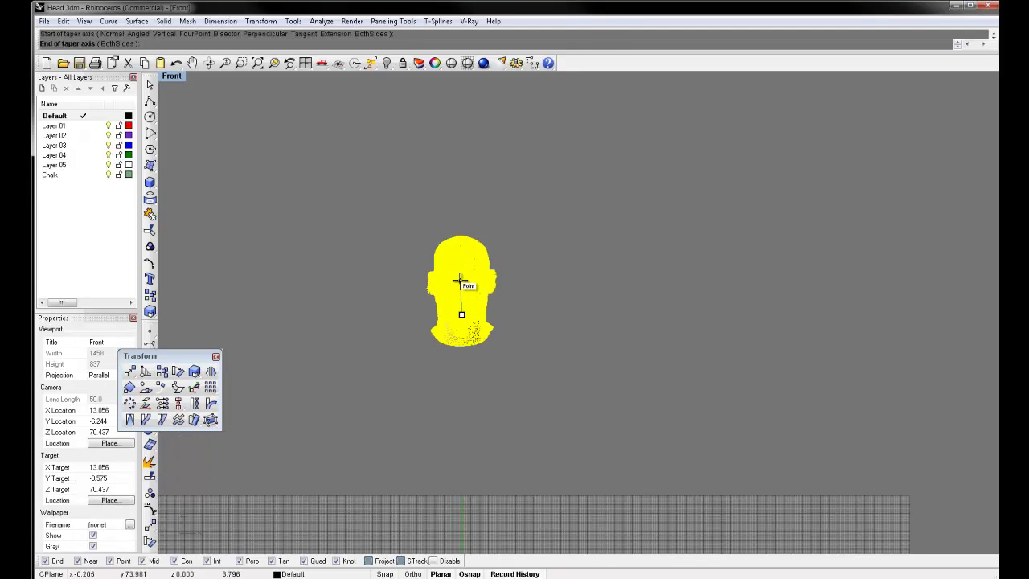
left_click(462, 279)
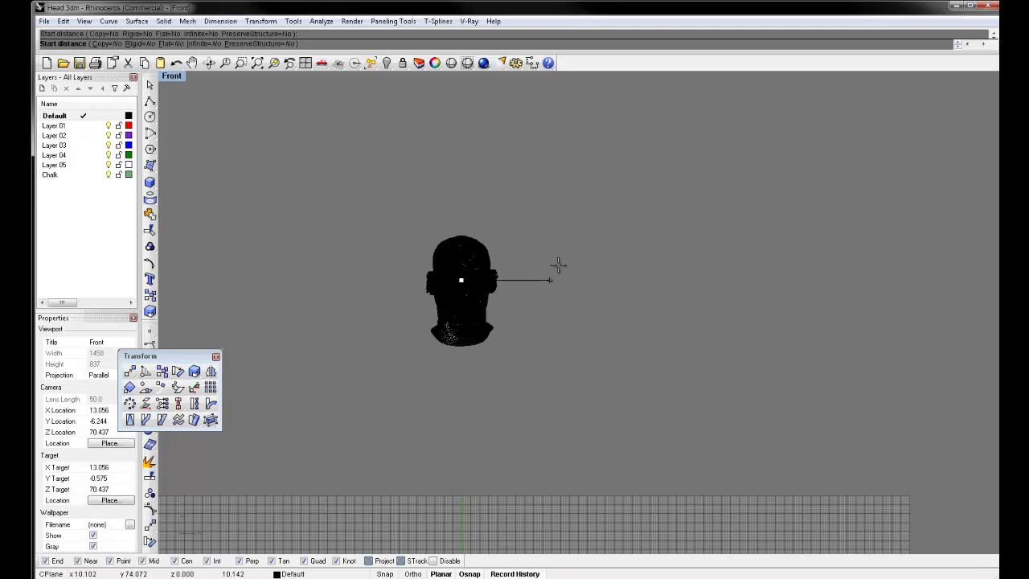
left_click(478, 216)
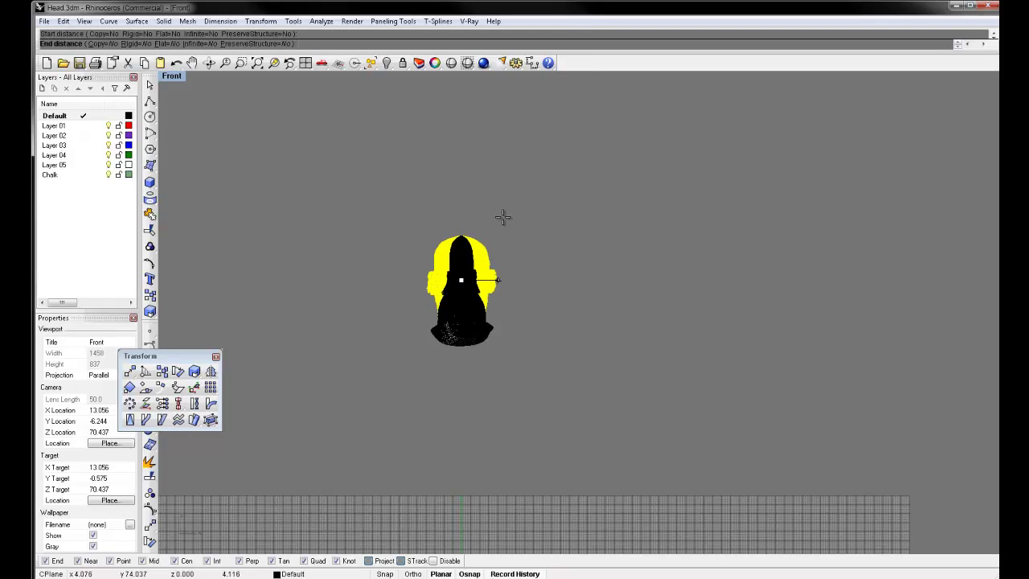
left_click(520, 239)
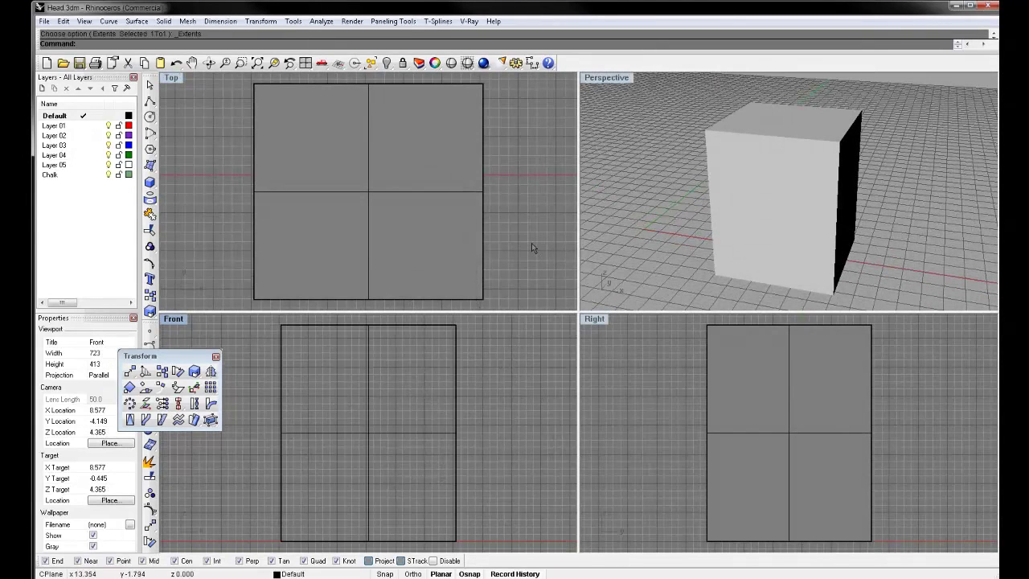
Step: Shear the box, picking its midpoint as origin, a horizontal reference point and a slant angle
left_click_drag(534, 250, 439, 201)
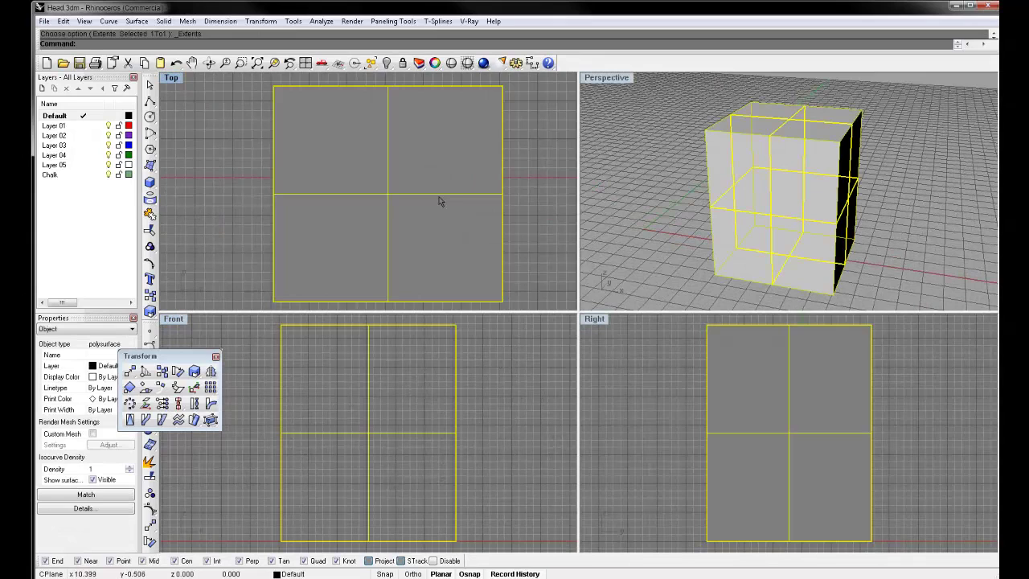
key("Return")
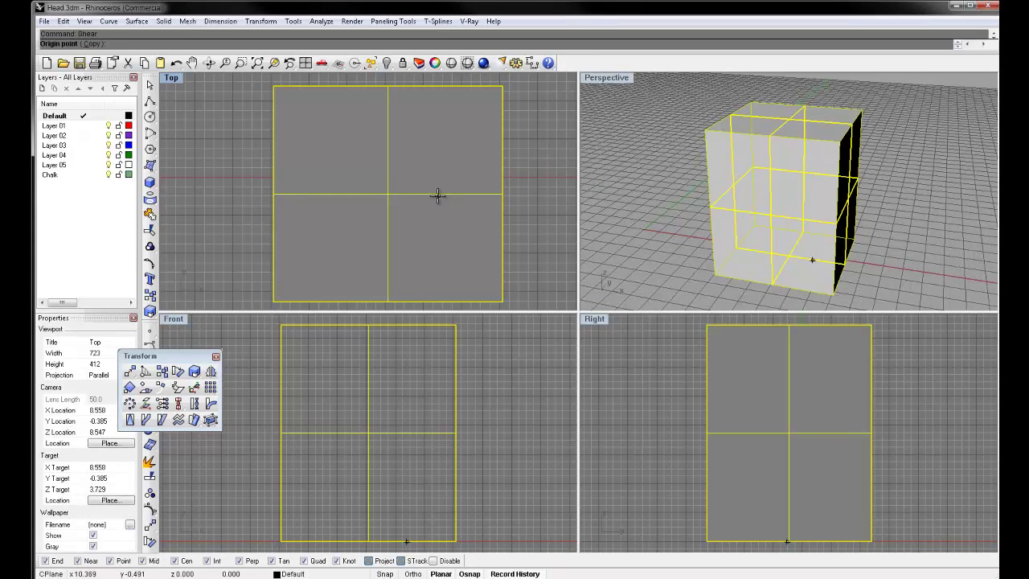
left_click(282, 434)
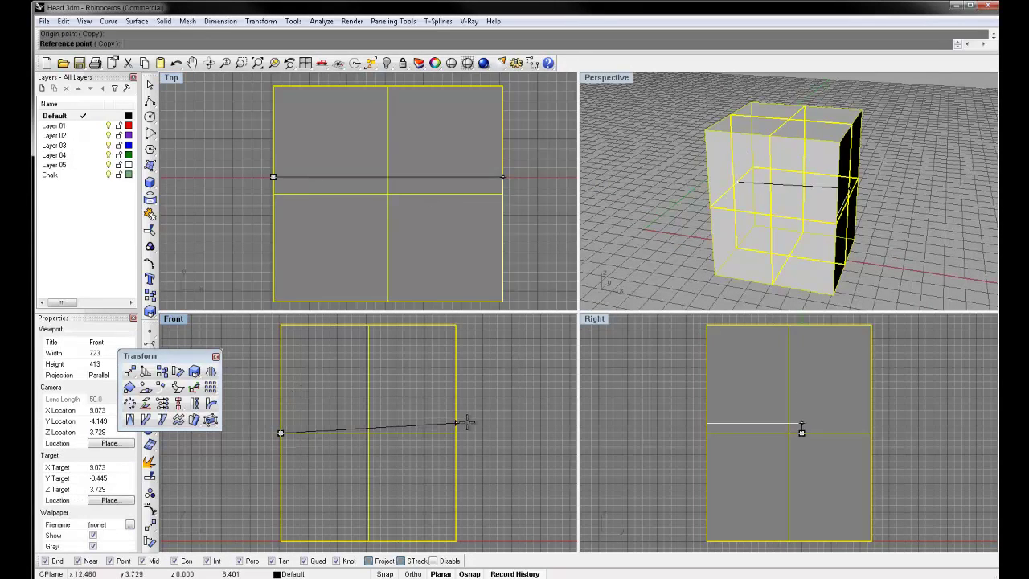
left_click(474, 434)
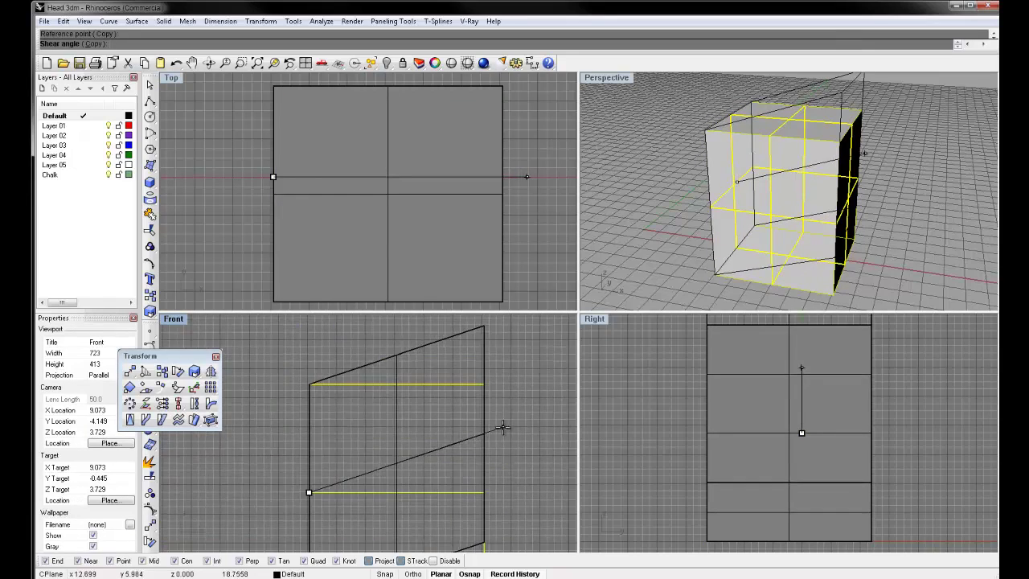
left_click(482, 418)
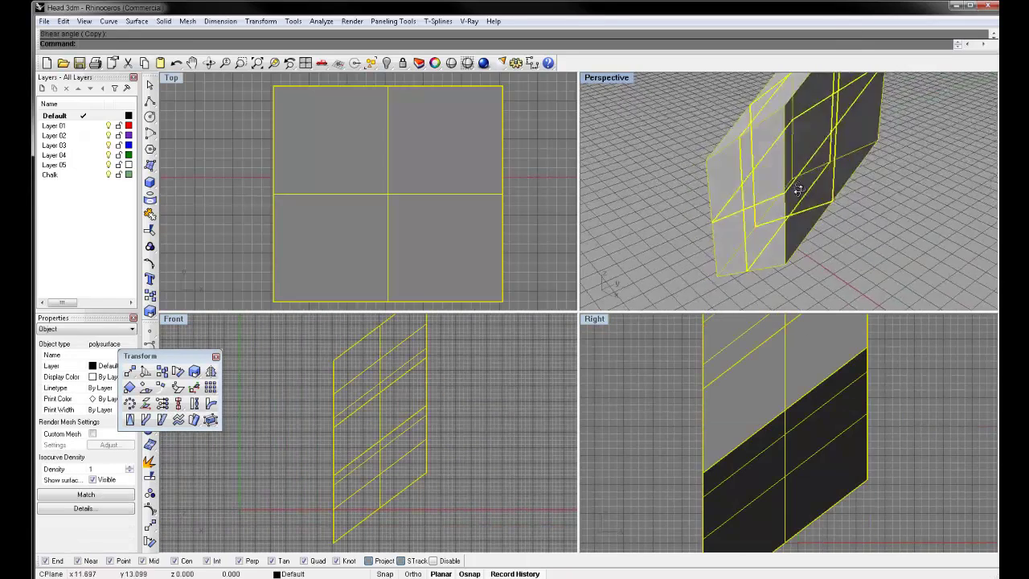
Step: Orbit Perspective around the sheared box, then select and delete it
right_click_drag(798, 190, 820, 197)
left_click(868, 265)
left_click(824, 193)
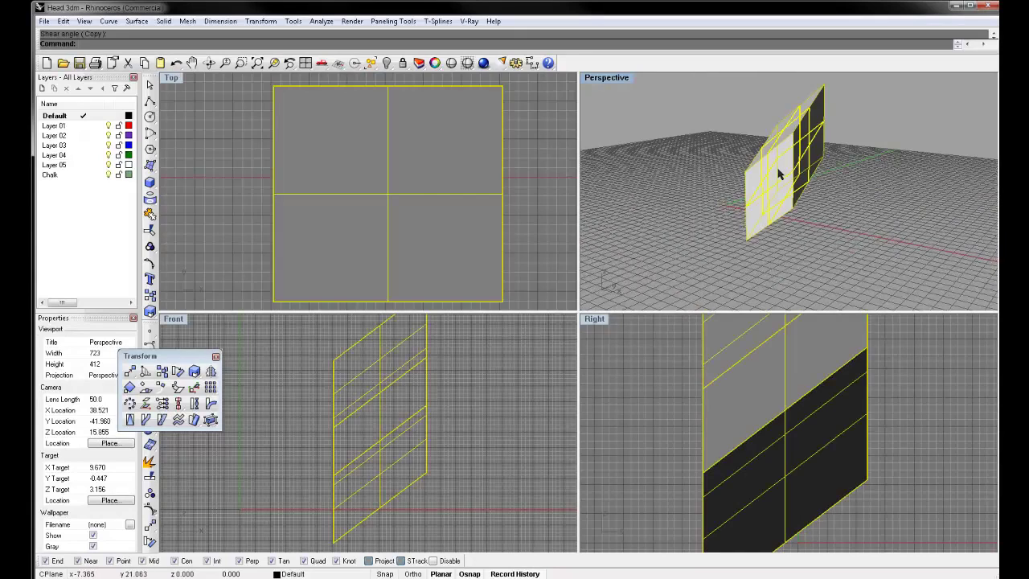
key("Delete")
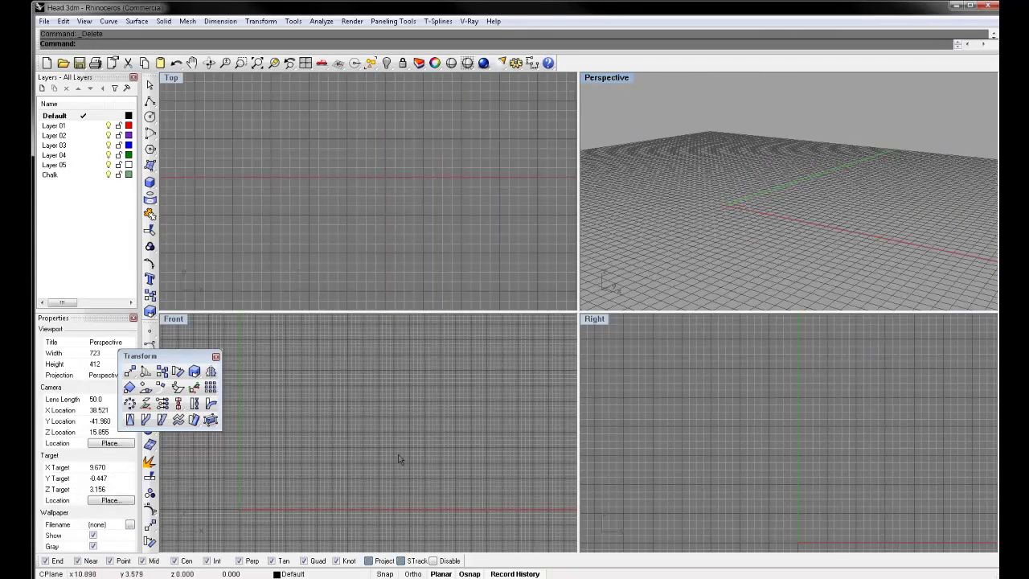
Step: Show the hidden head mesh and zoom all viewports to fit it
left_click(283, 457)
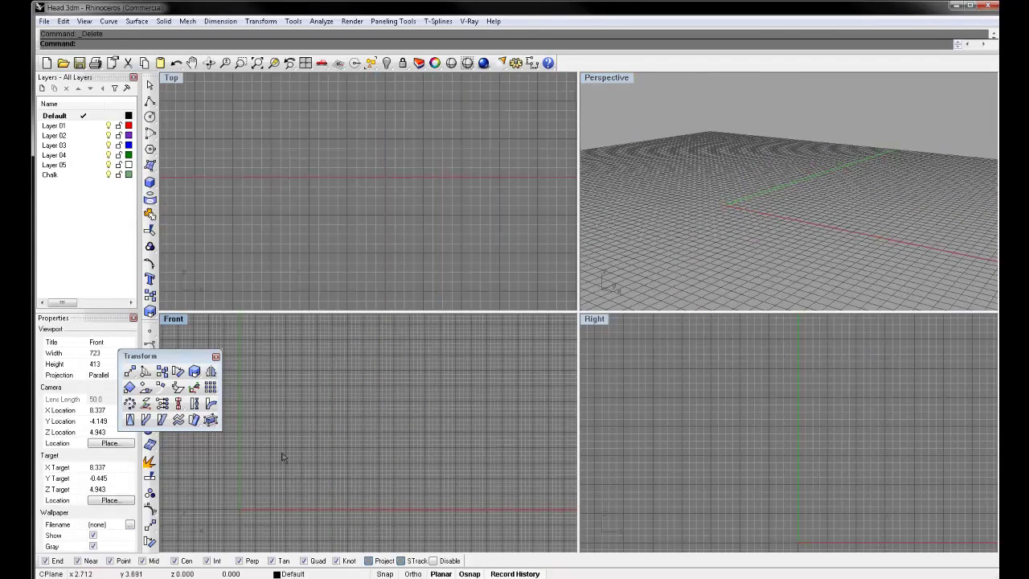
key("ctrl+alt+h")
key("ctrl+shift+e")
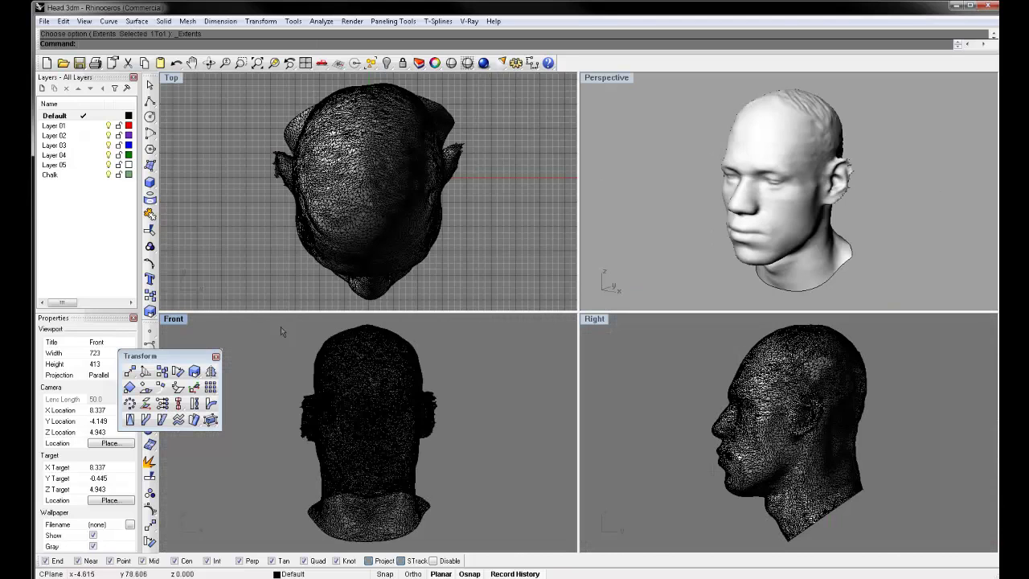
Step: Shear the head mesh with Shear, slanting it sideways
left_click(396, 444)
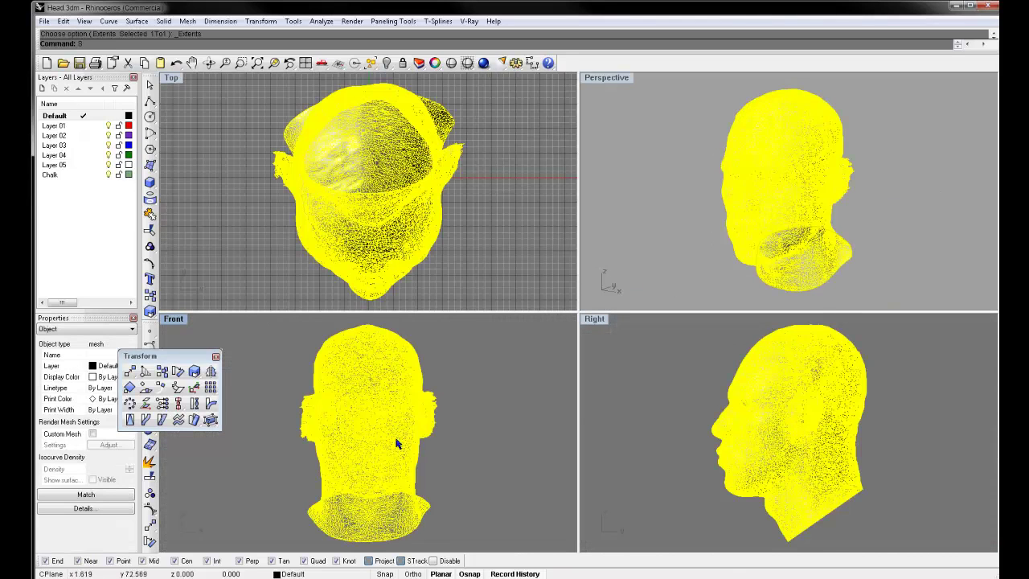
type("Shear")
key("Return")
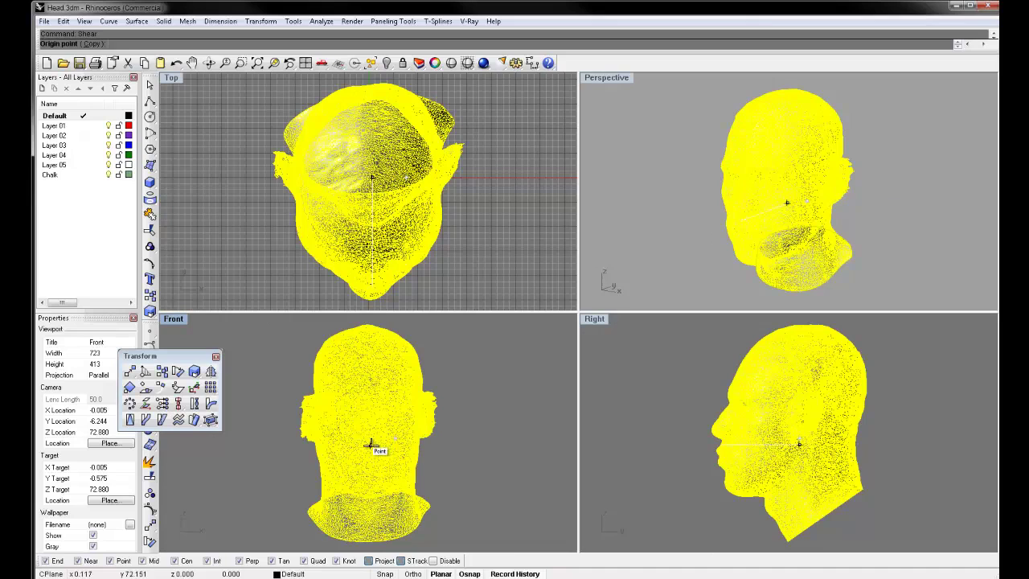
left_click(367, 443)
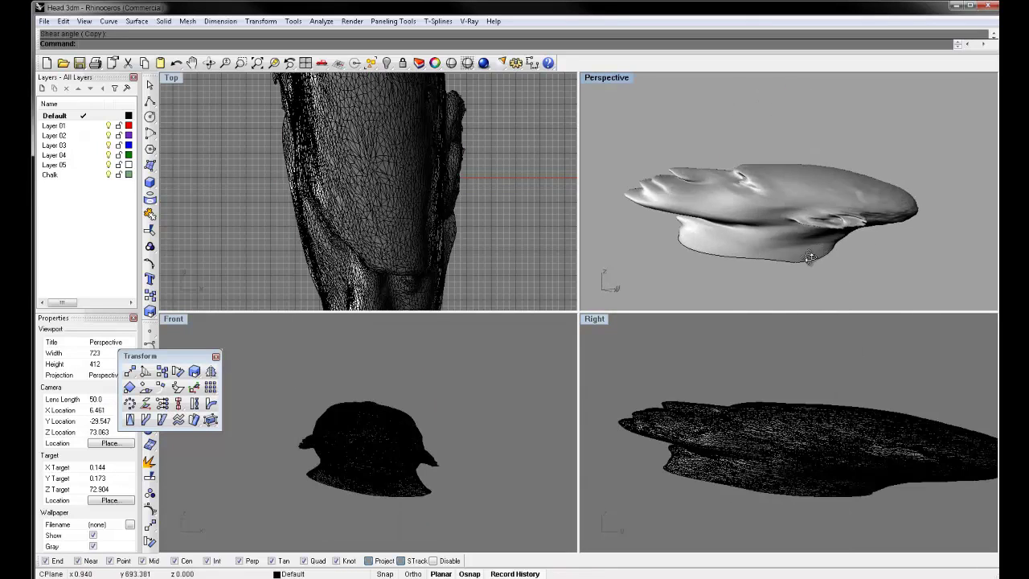
right_click_drag(882, 241, 666, 285)
Step: Undo the shear, deselect the head and orbit Perspective to a three-quarter front view
key("ctrl+z")
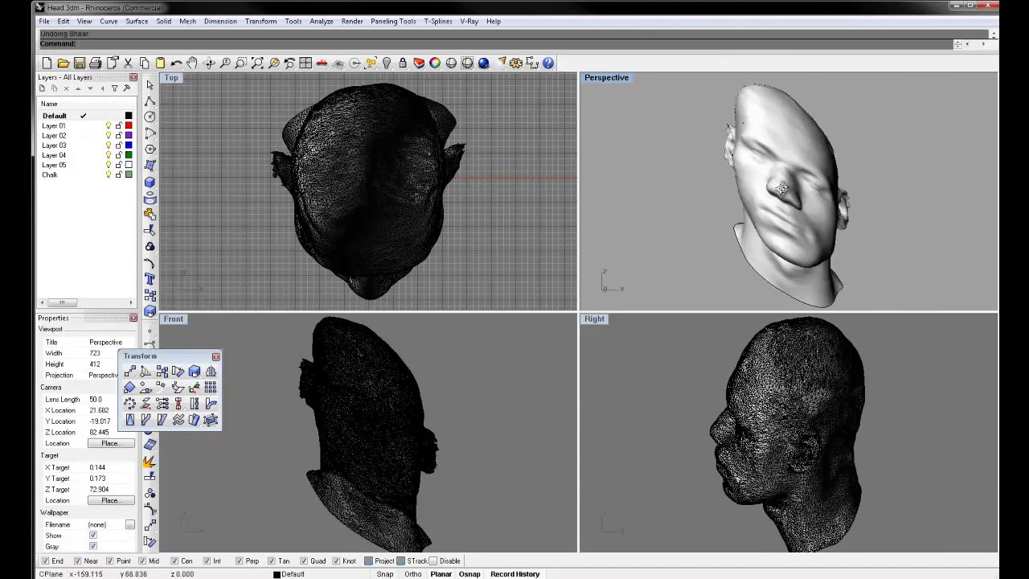
right_click_drag(947, 178, 965, 178)
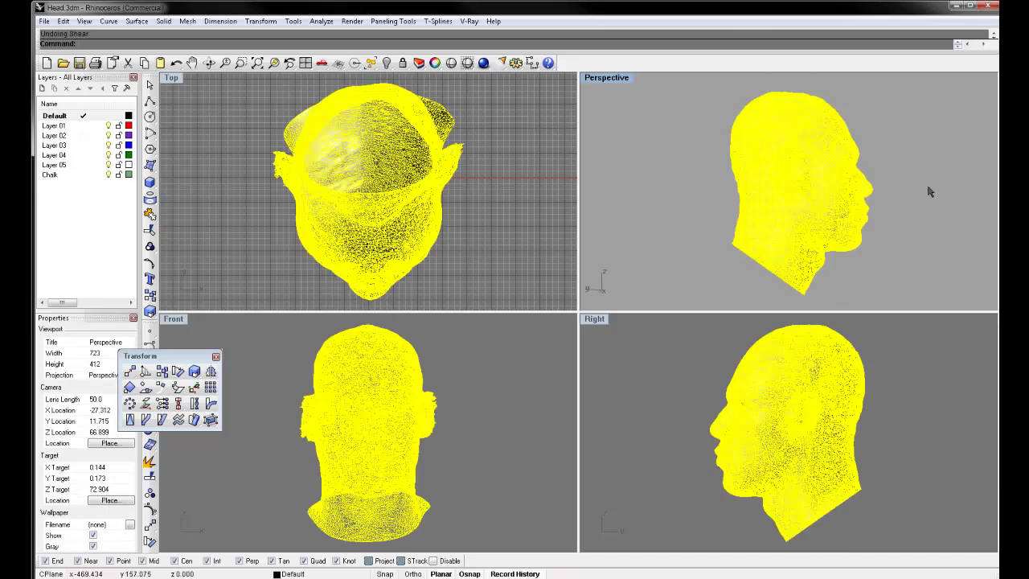
left_click(932, 187)
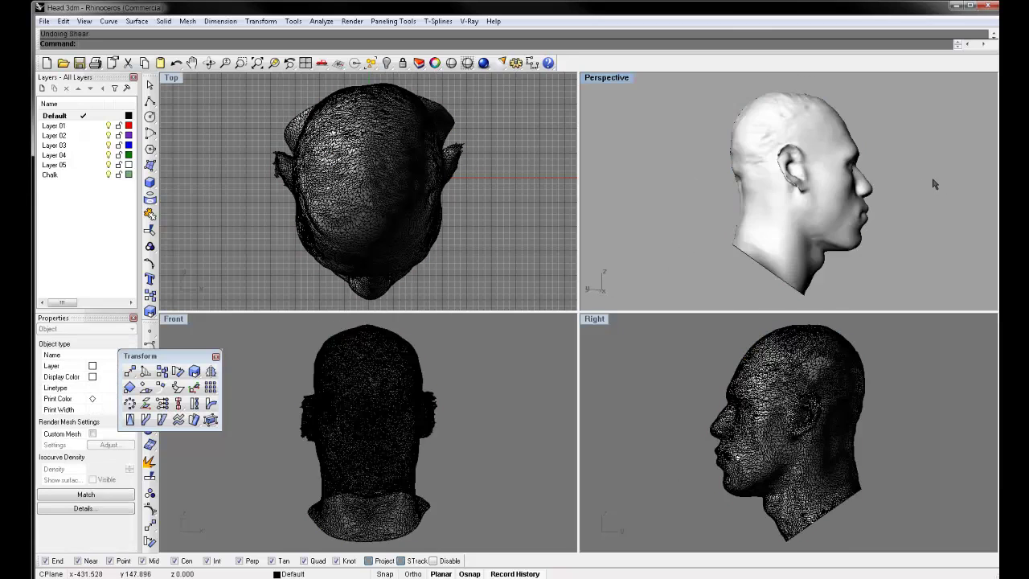
mouse_move(935, 184)
right_mouse_down()
mouse_move(691, 198)
mouse_move(656, 244)
right_mouse_up()
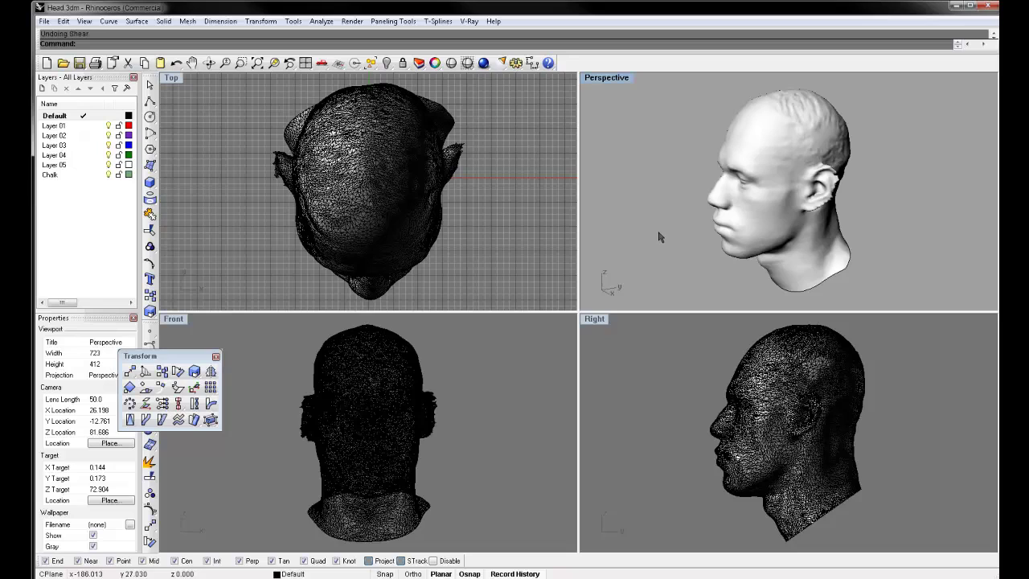
right_click_drag(634, 220, 596, 232)
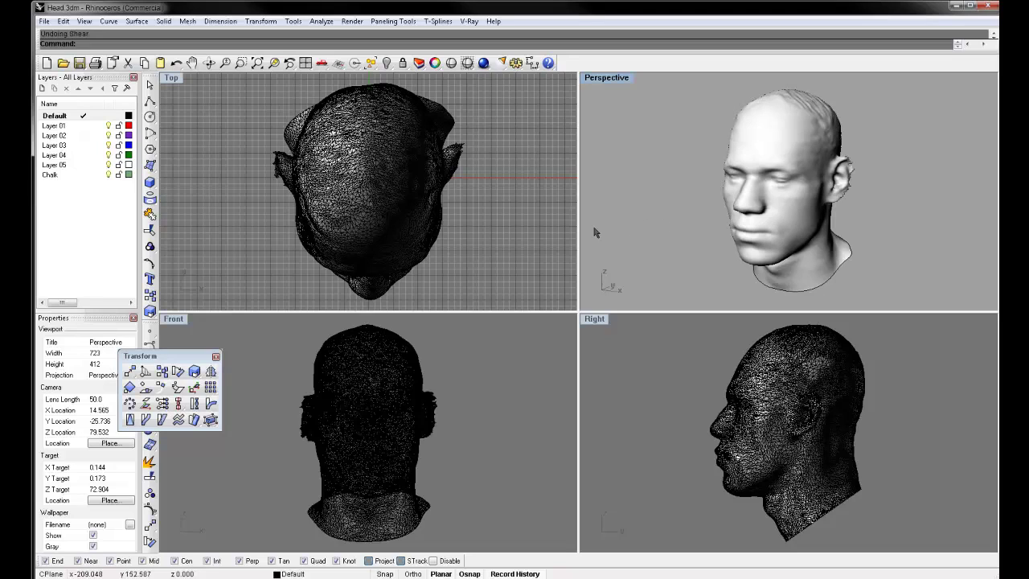